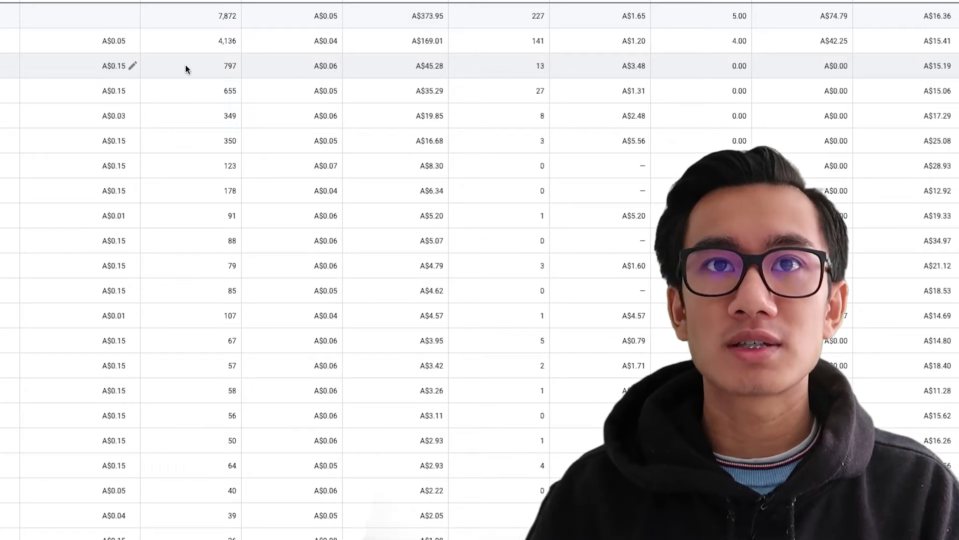
Step: Set a keyword-specific Max. CPV of A$0.03 for the keyword with 797 views
left_click(133, 66)
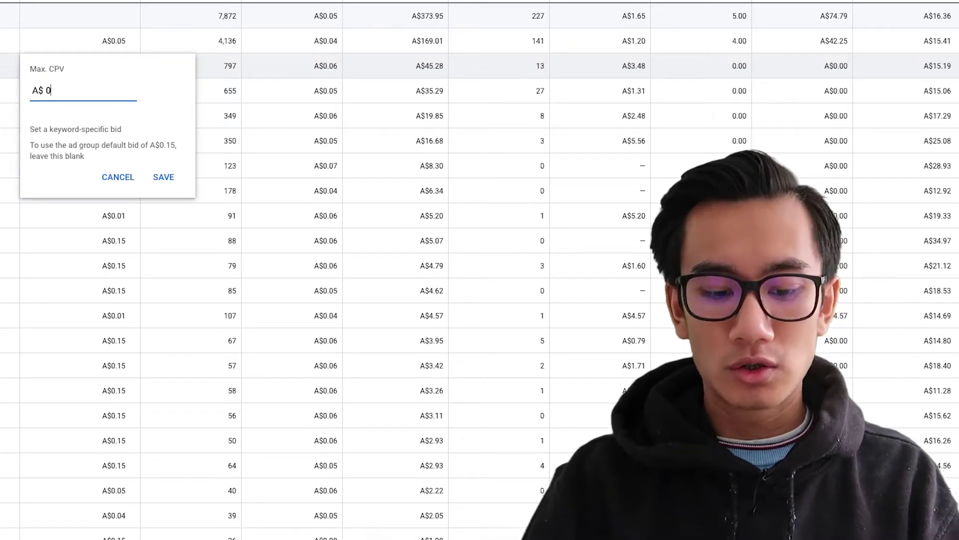
type("0.04")
key("Return")
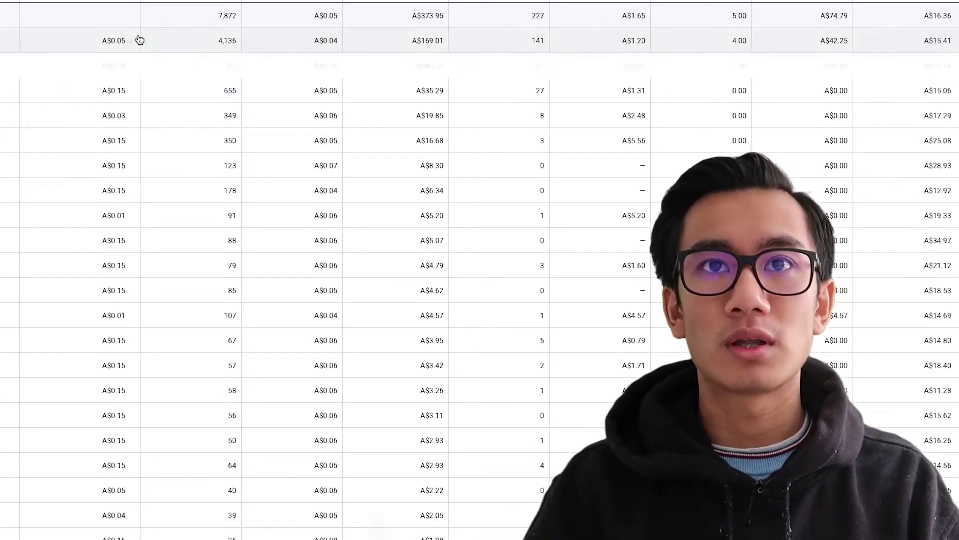
left_click(133, 66)
key("Return")
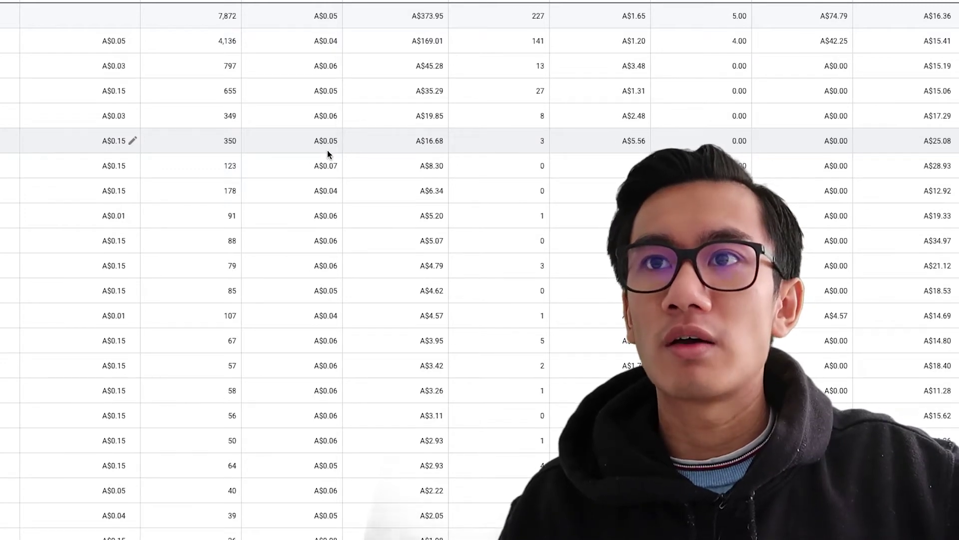
Step: Set the Max. CPV to A$0.01 for the keywords with 350 and 123 views
left_click(132, 143)
type("0.01")
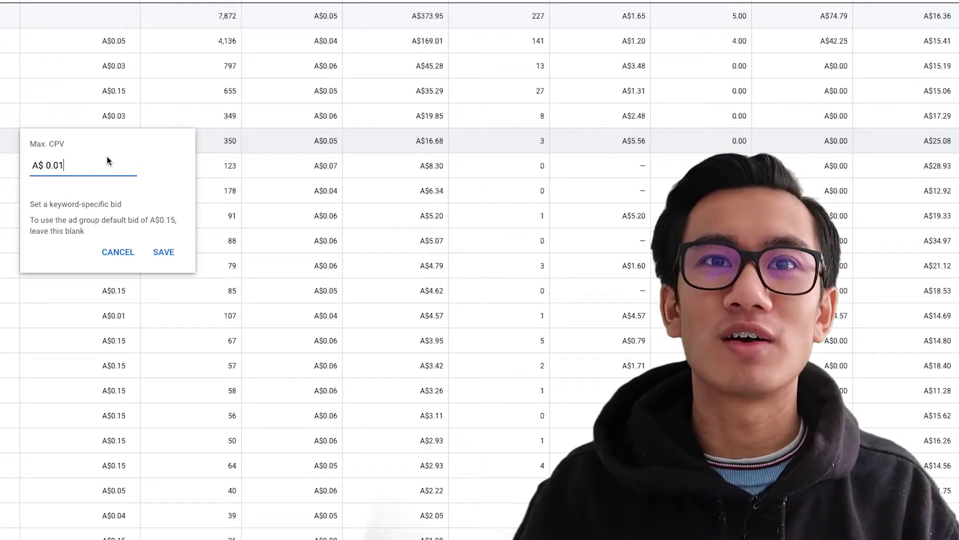
key("Return")
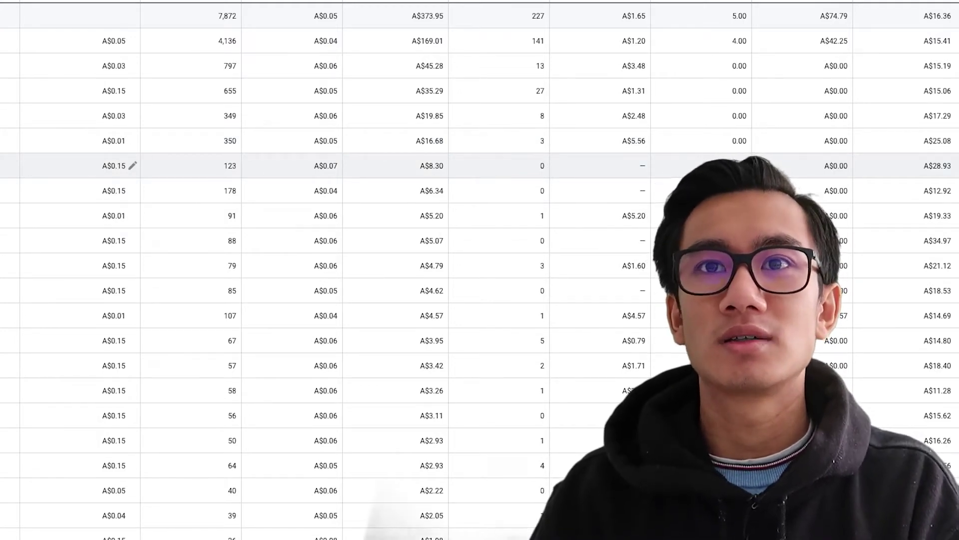
scroll(272, 160, "down", 2)
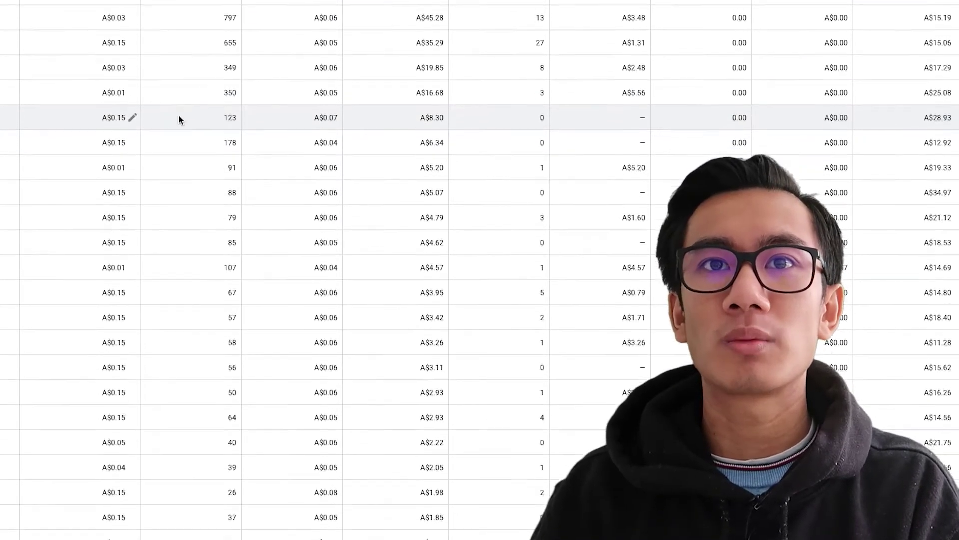
left_click(130, 88)
type("0.01")
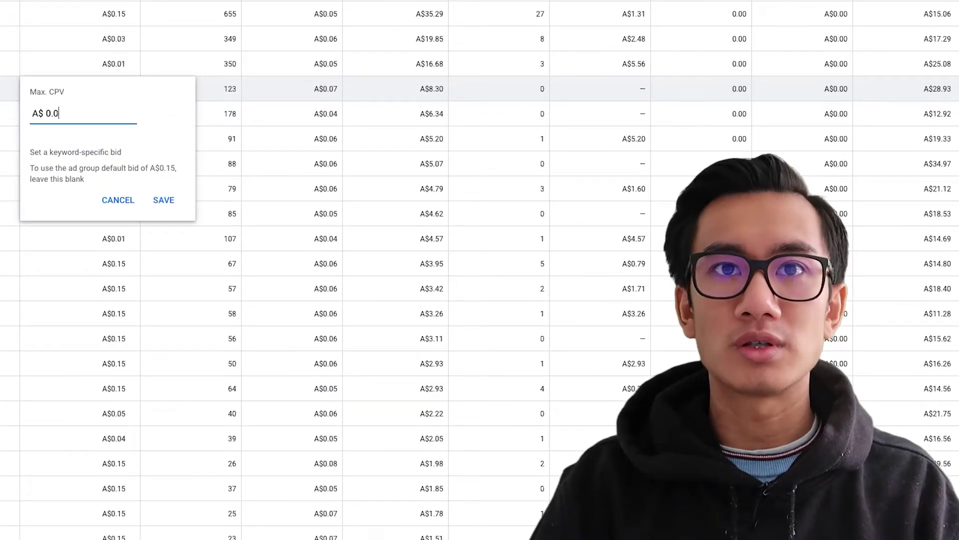
key("Return")
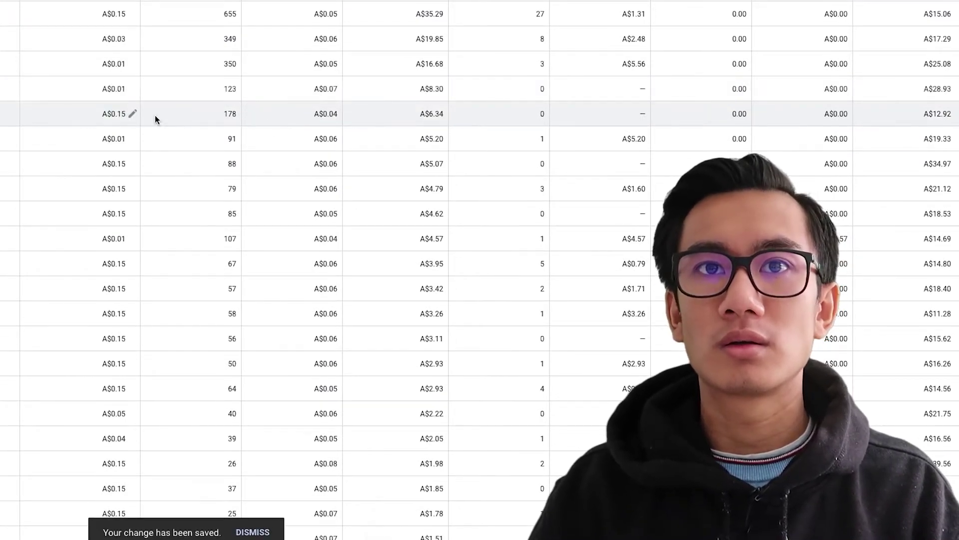
Step: Set the Max. CPV to A$0.01 for the keywords with 178 and 88 views
left_click(130, 121)
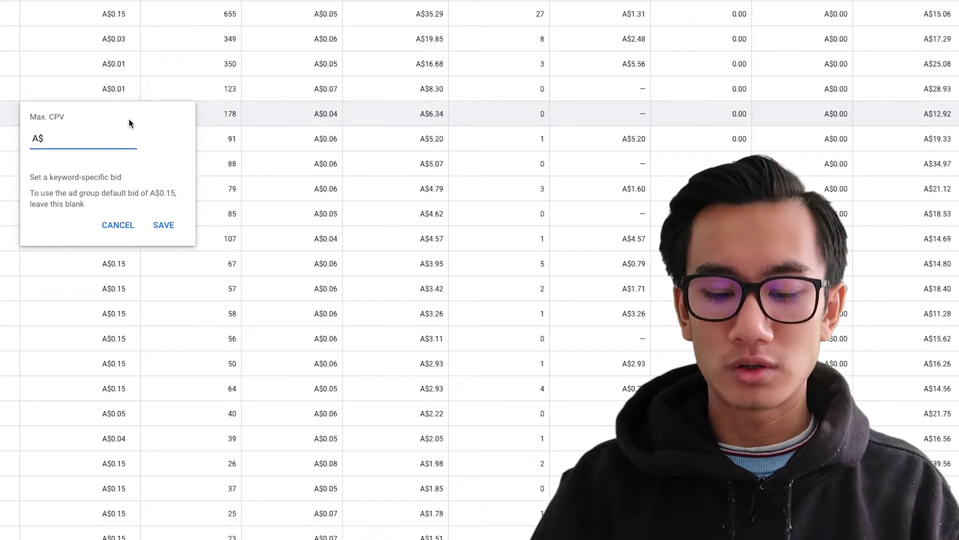
type("0.01")
key("Return")
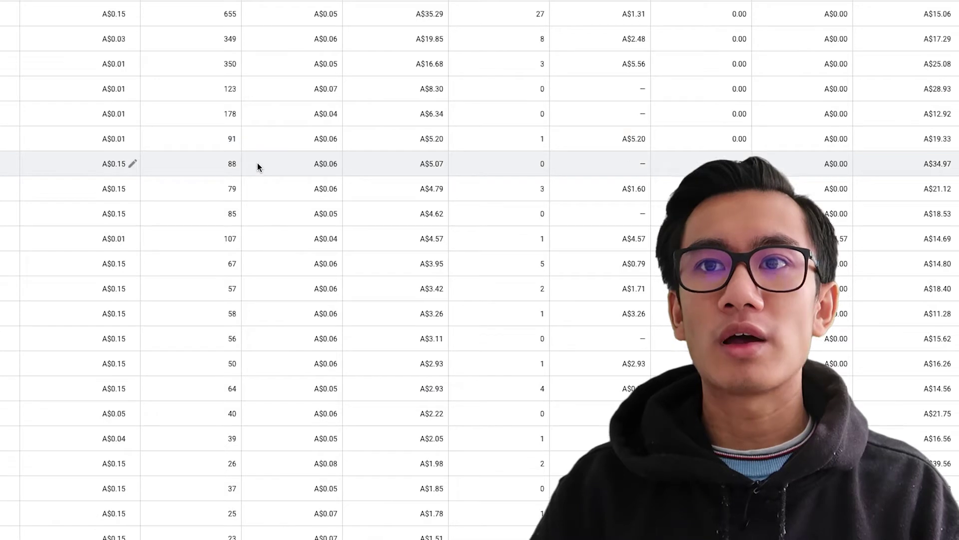
left_click(132, 164)
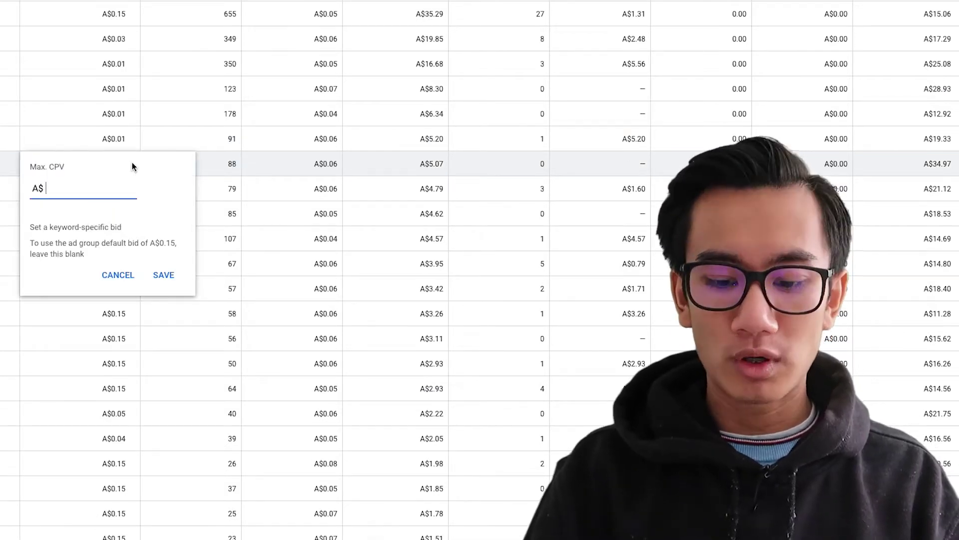
key("Return")
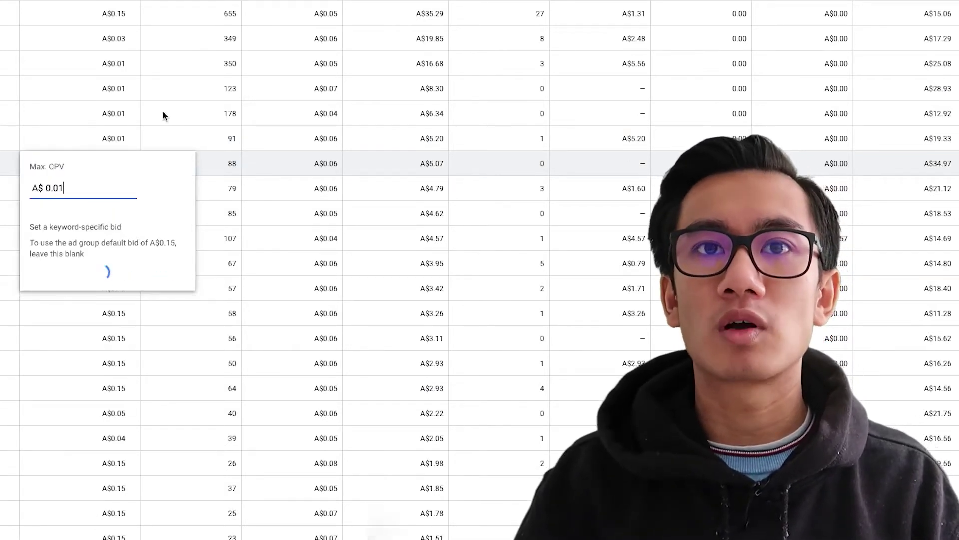
scroll(129, 165, "down", 2)
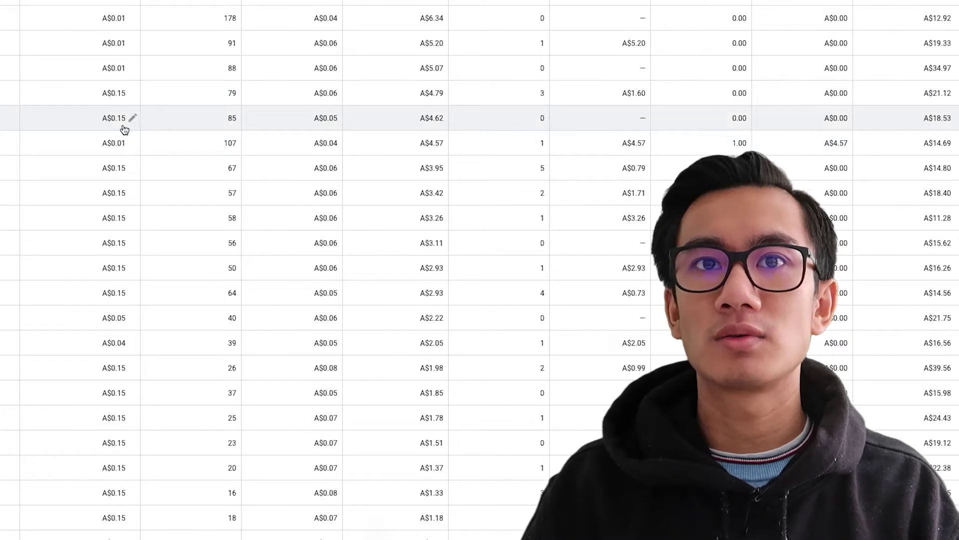
left_click(133, 119)
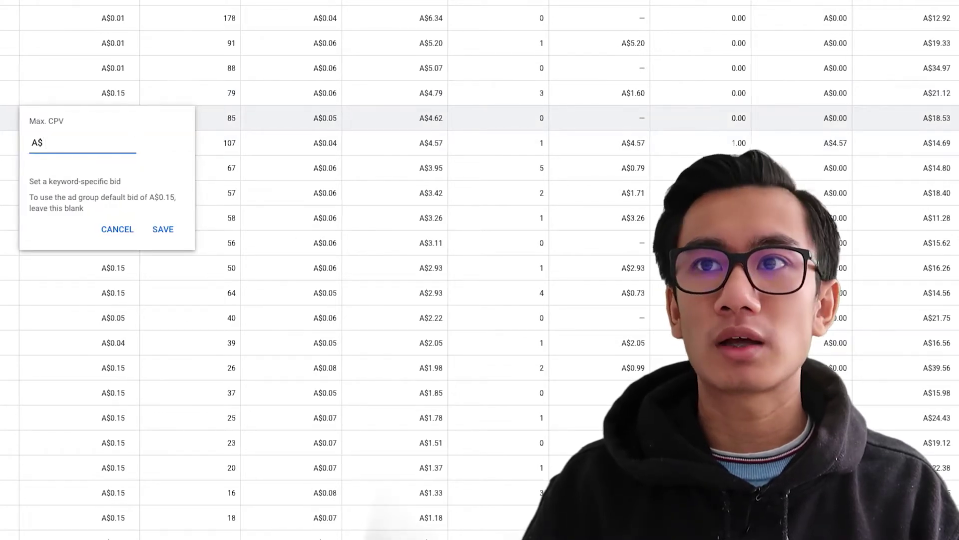
key("Escape")
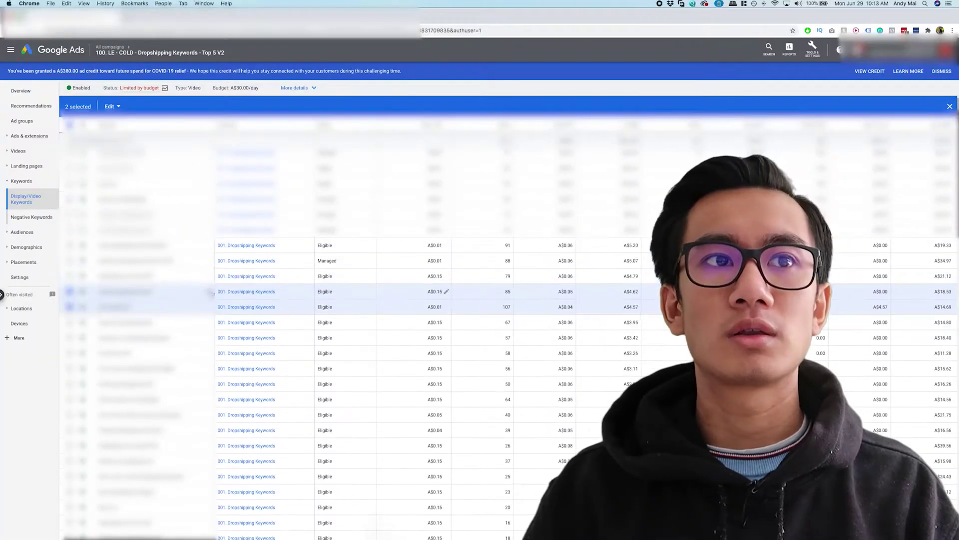
Step: Open the bulk max. CPC bid change for the two selected keywords
scroll(199, 280, "up", 1)
left_click(110, 106)
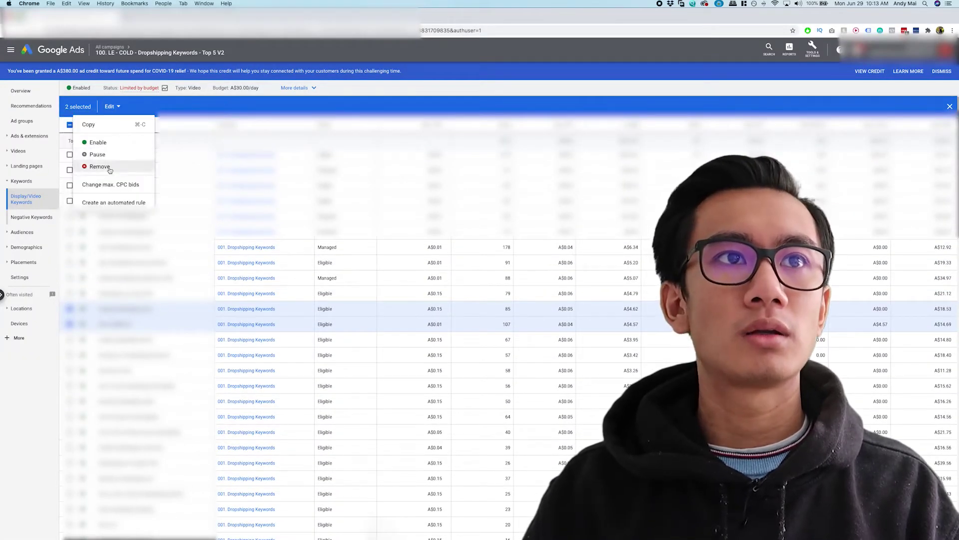
left_click(107, 185)
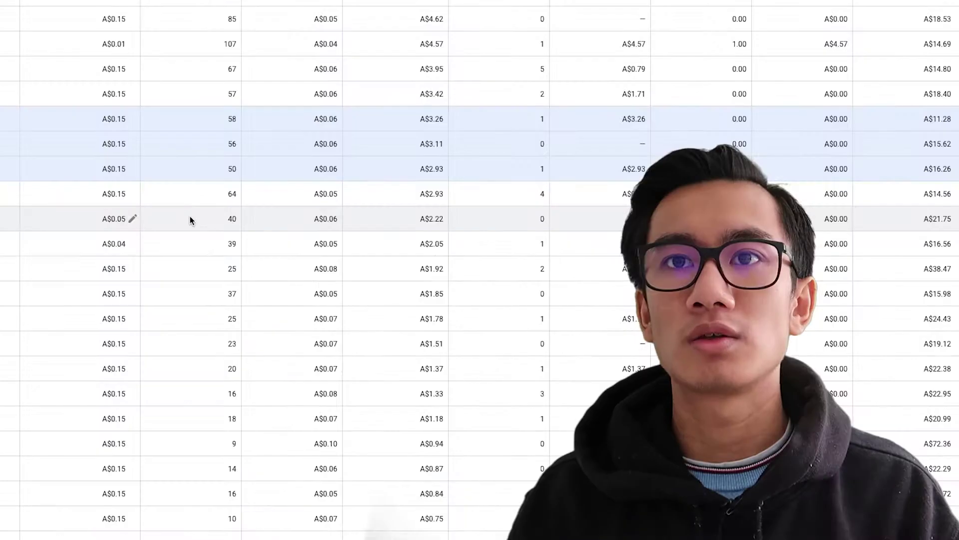
Step: Deselect the keywords with 58, 56, 50 and 40 views in the keyword table
scroll(190, 216, "down", 3)
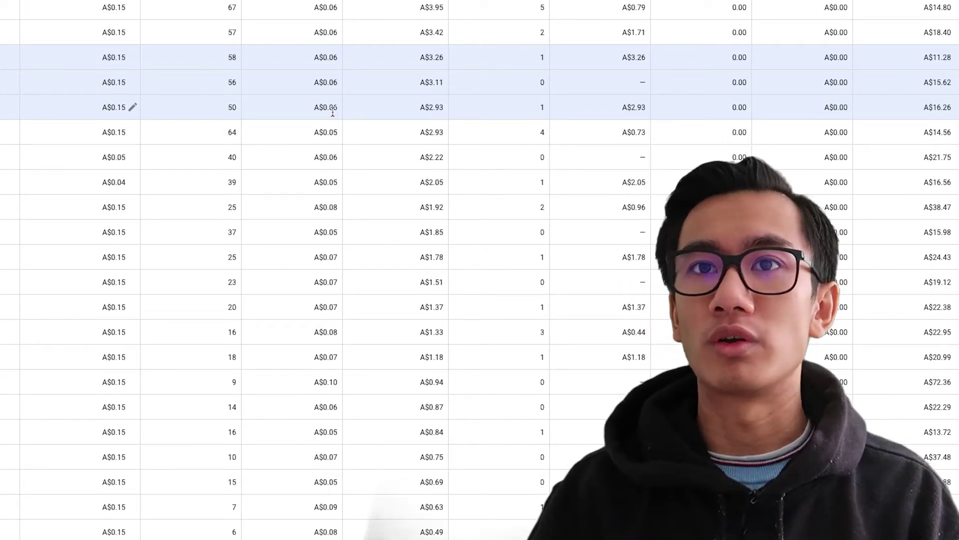
scroll(455, 526, "up", 7)
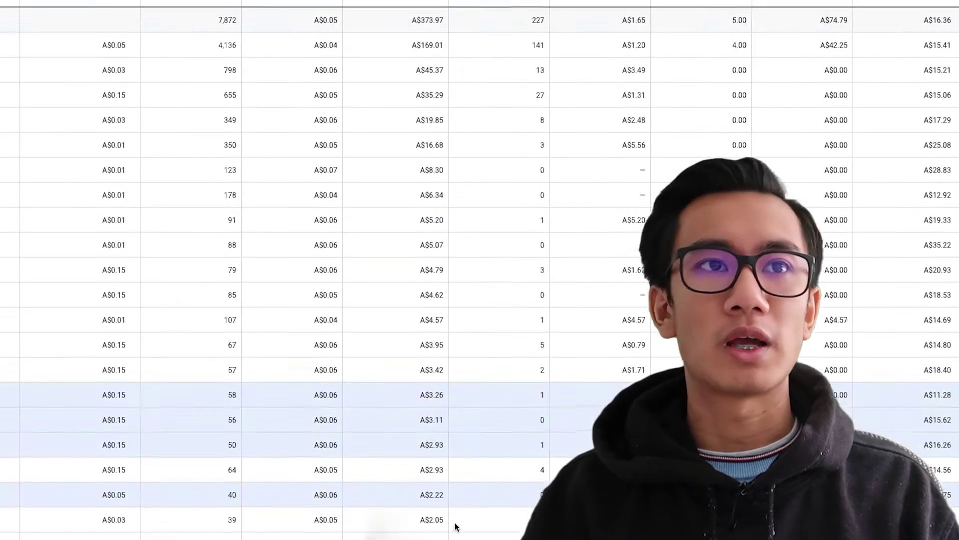
left_click(2, 390)
left_click(2, 416)
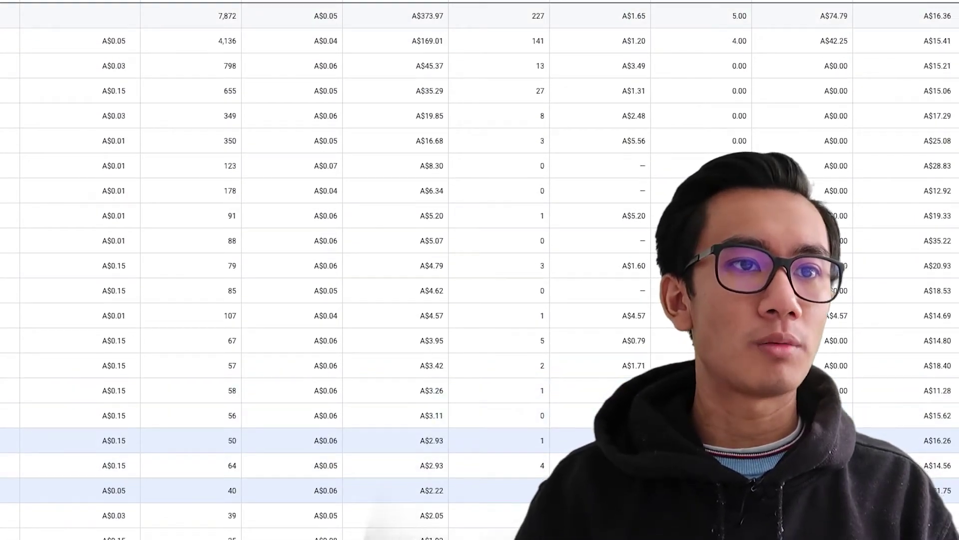
left_click(2, 440)
left_click(2, 491)
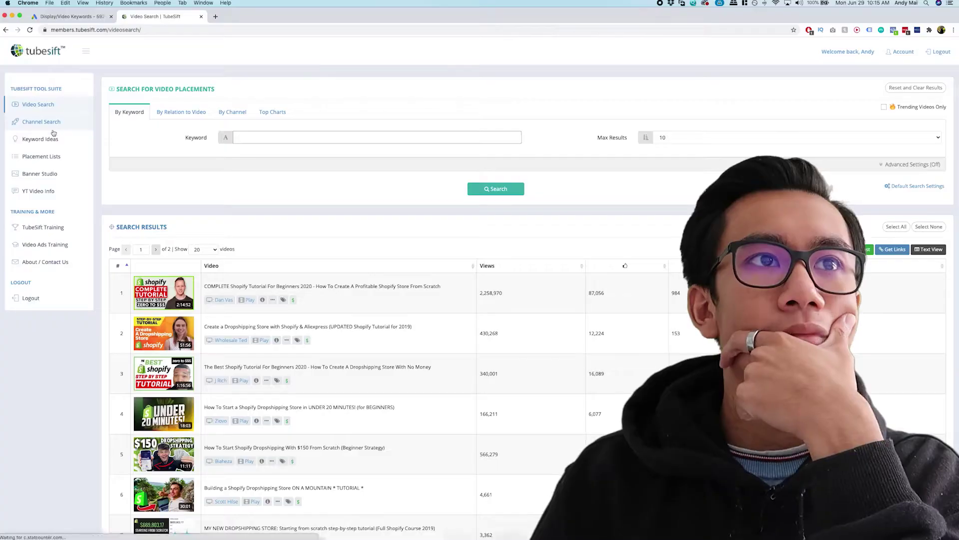
Step: Search TubeSift's Keyword Ideas for a base keyword with YouTube as the source, and export all the resulting keywords
left_click(55, 139)
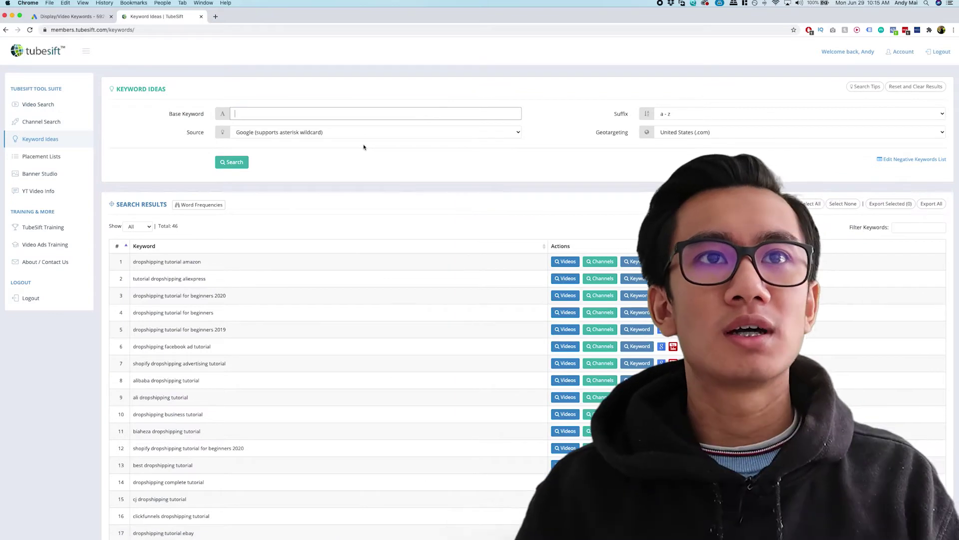
left_click(385, 137)
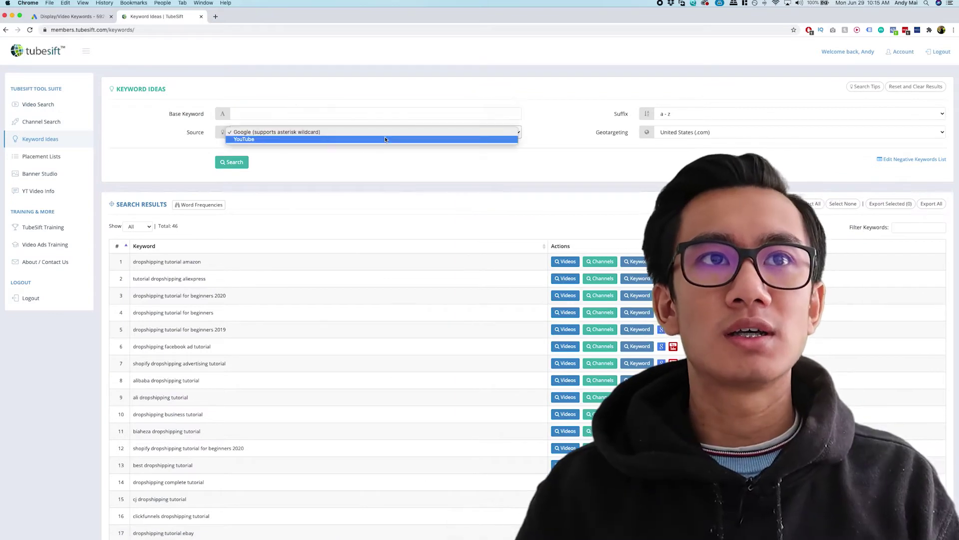
key("Return")
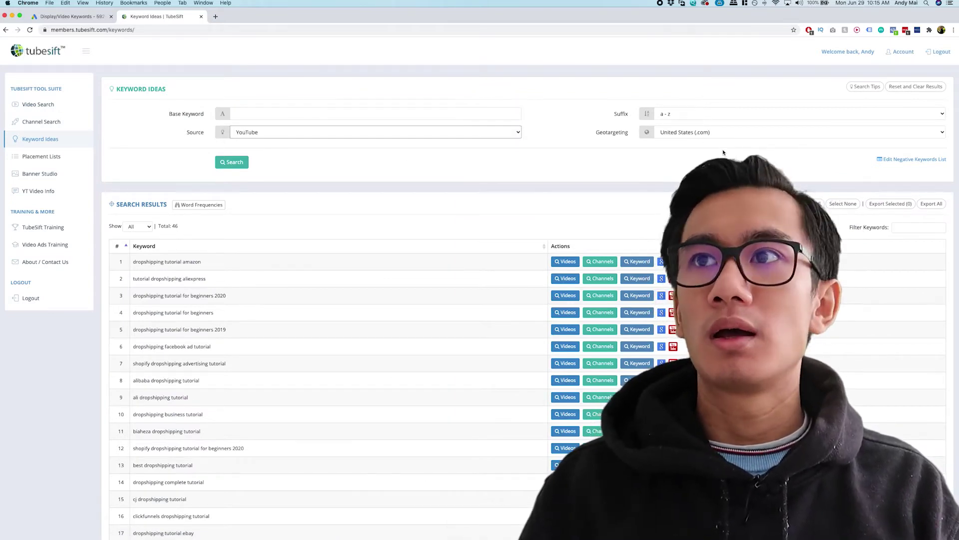
left_click(330, 113)
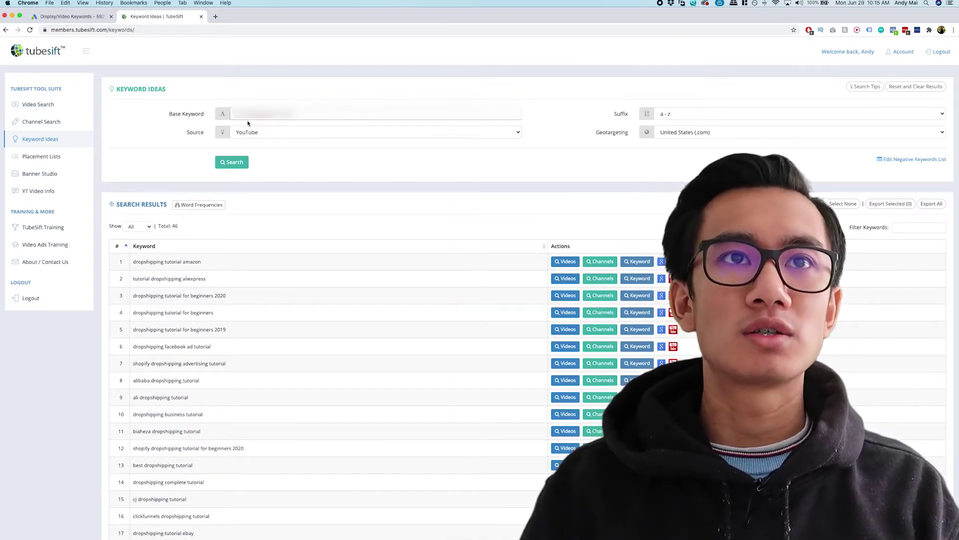
key("Return")
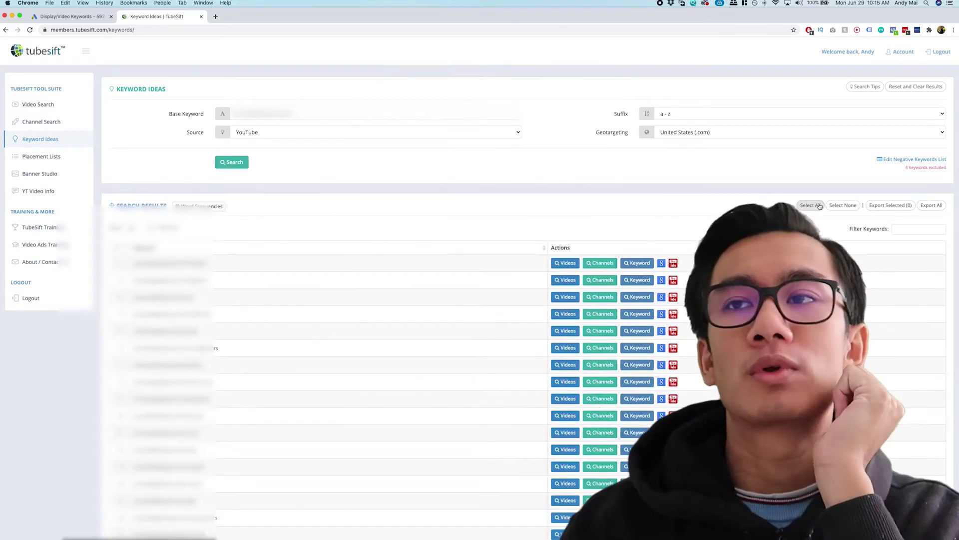
left_click(811, 206)
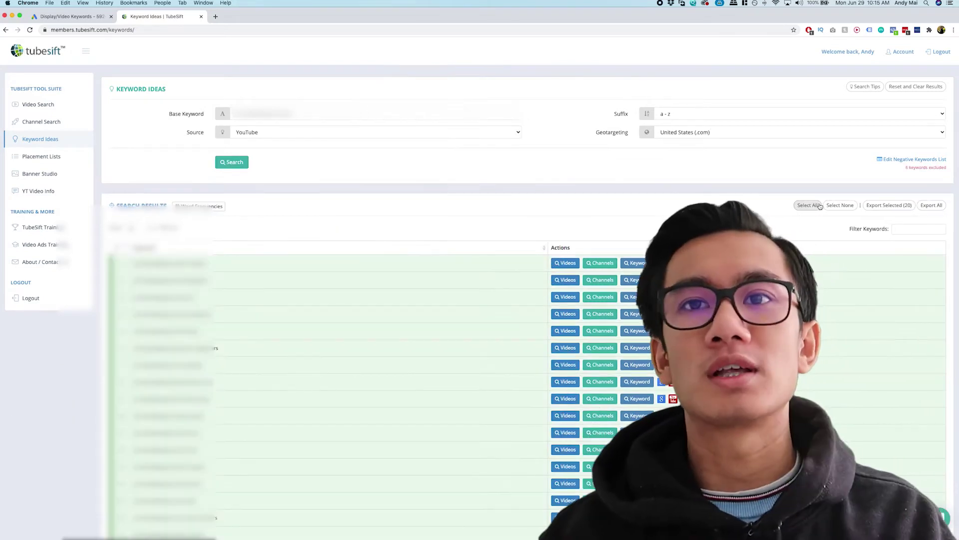
left_click(873, 205)
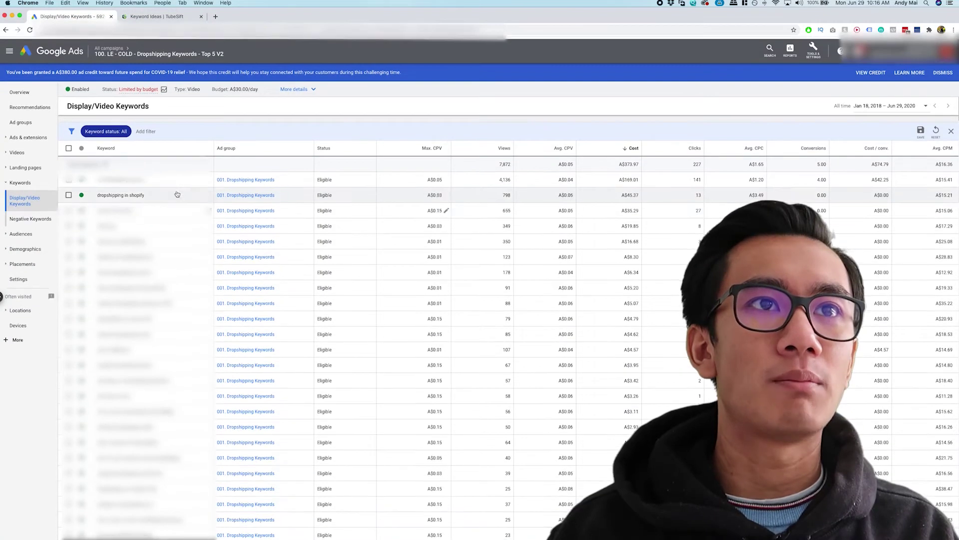
Step: Switch to Google Ads and start adding new keywords to the campaign's Display/Video Keywords
left_click(121, 132)
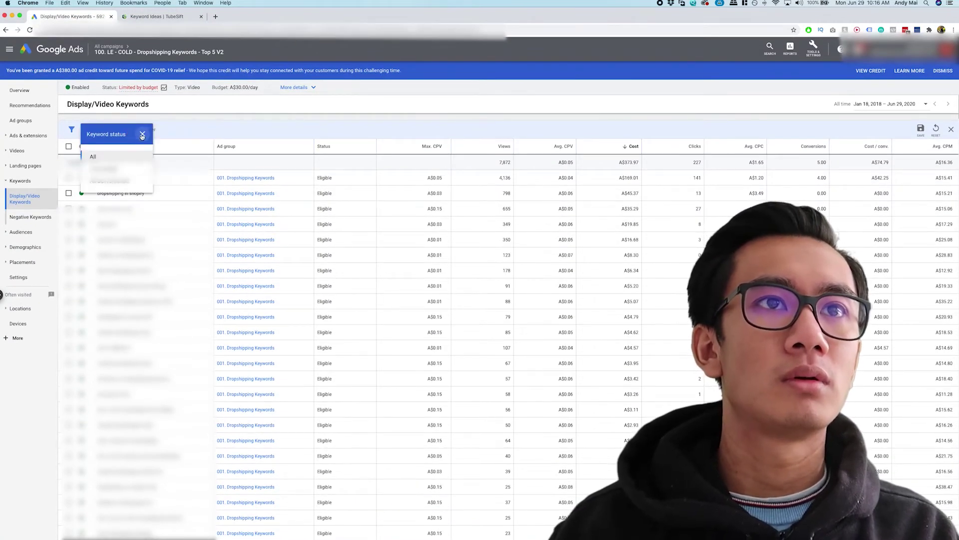
left_click(143, 134)
left_click(71, 132)
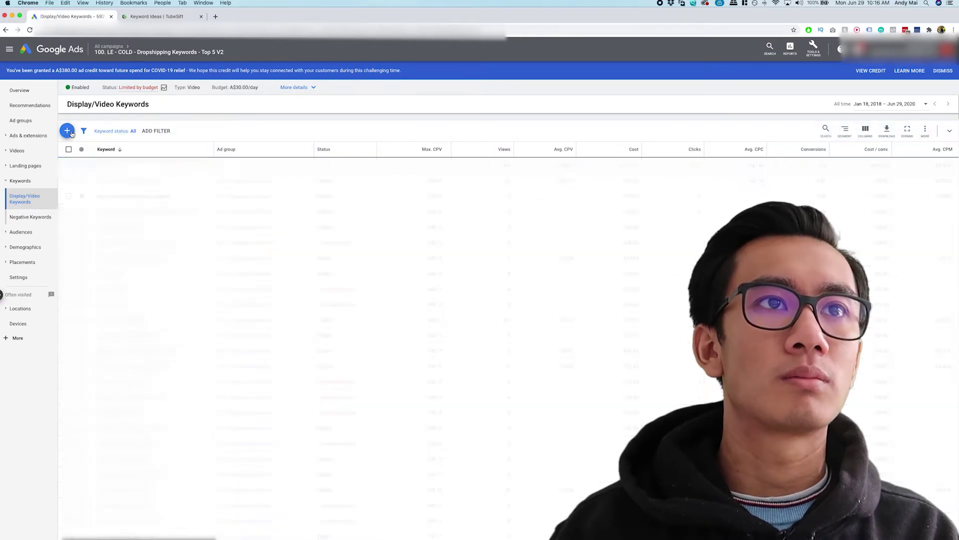
left_click(458, 276)
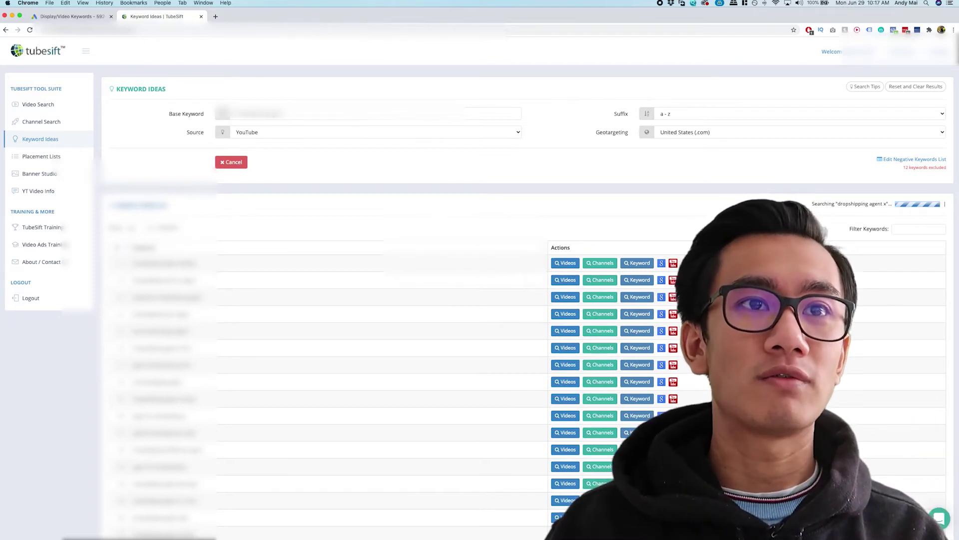
Step: Review the TubeSift keyword ideas for the new base keyword to judge which are relevant
left_click(67, 16)
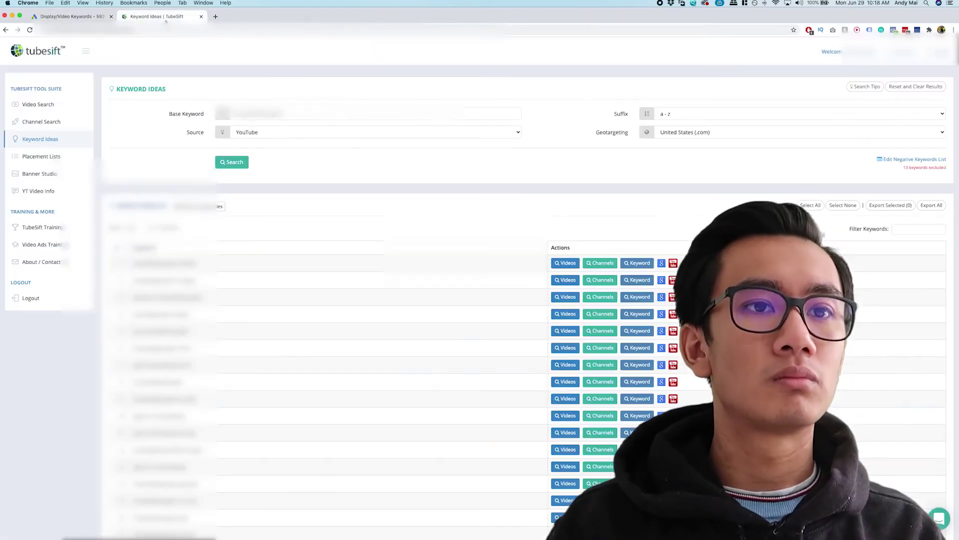
scroll(493, 193, "down", 3)
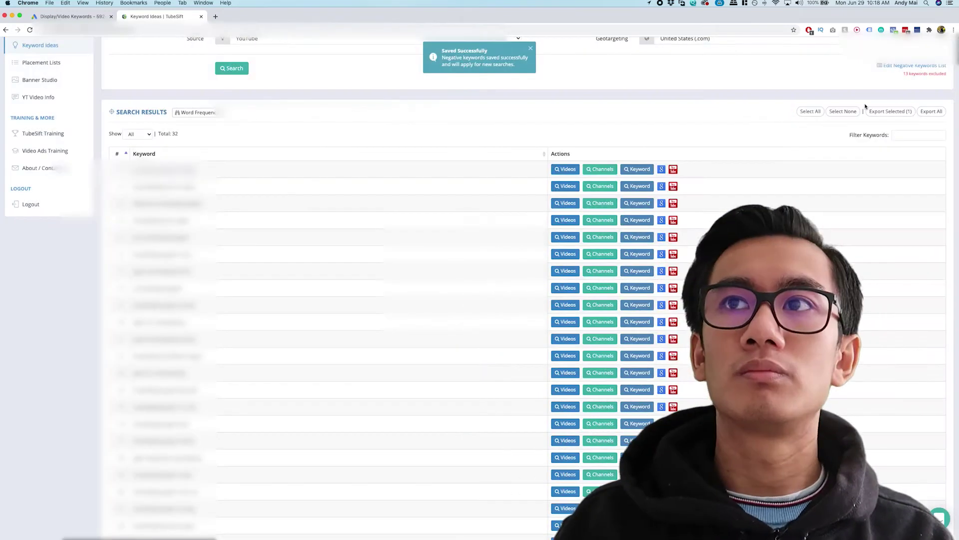
scroll(480, 300, "down", 2)
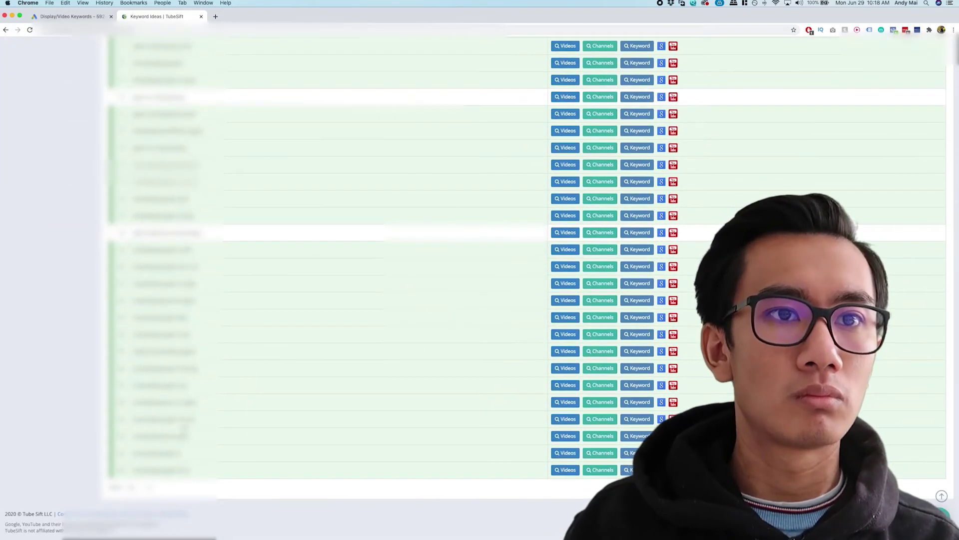
scroll(854, 209, "up", 10)
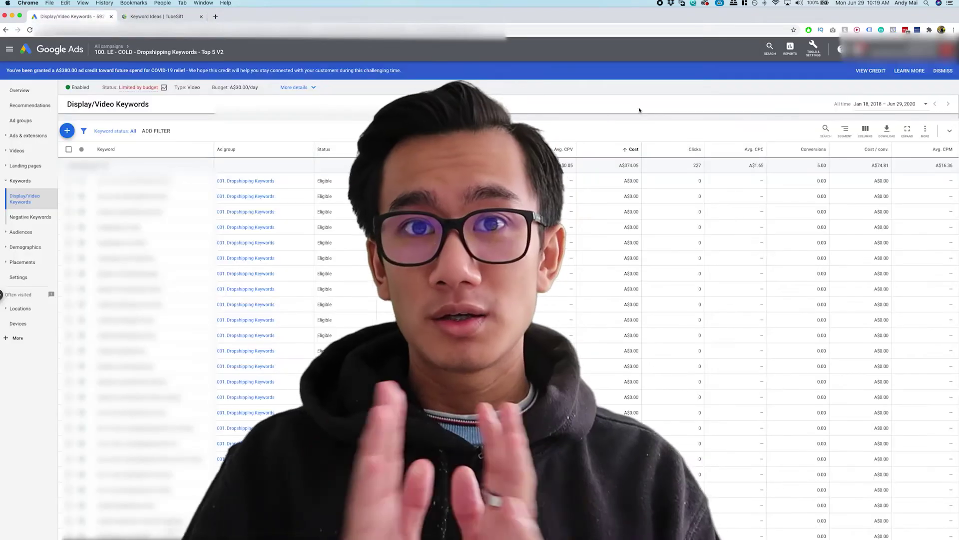